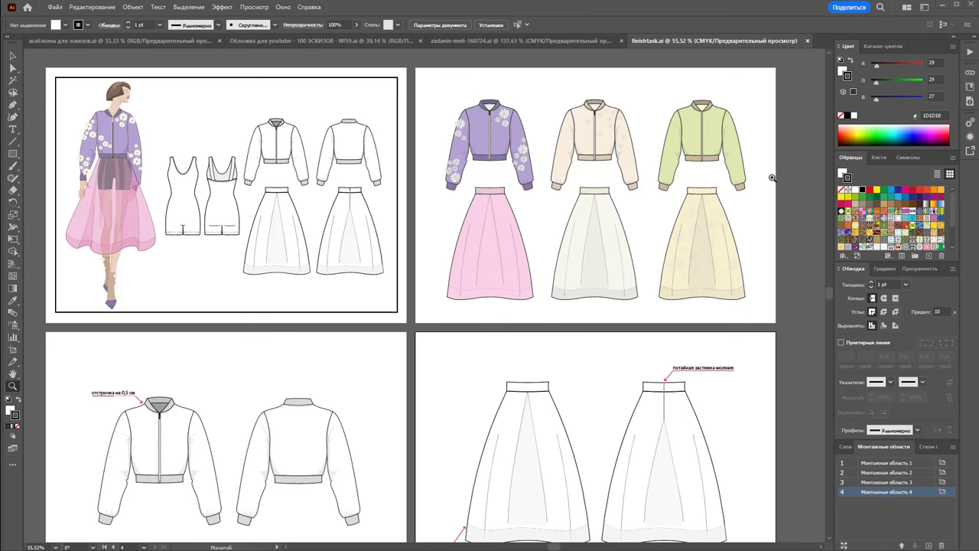
Scroll down to the colourway artboard and zoom in on the daisy-print bomber jackets
scroll(523, 205, "down", 1)
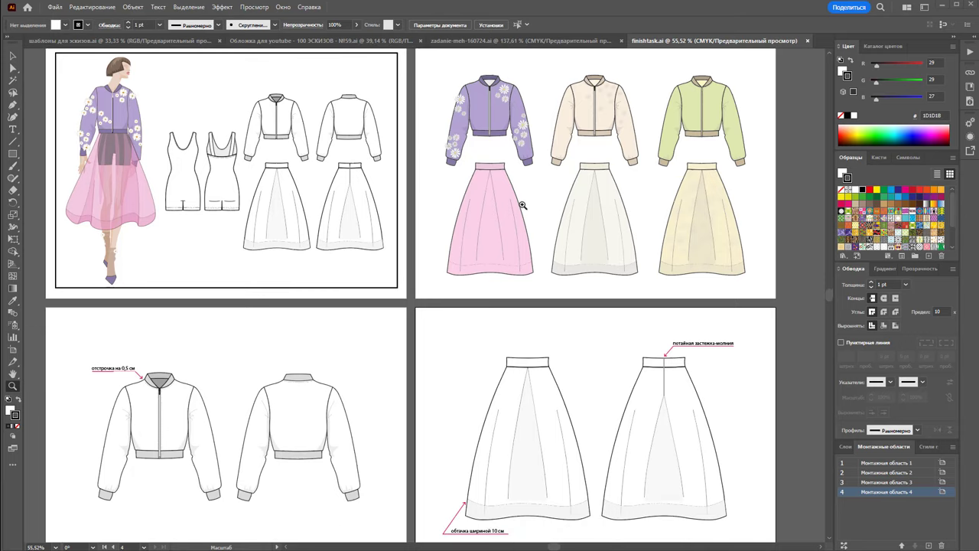
scroll(522, 205, "down", 1)
scroll(523, 205, "down", 1)
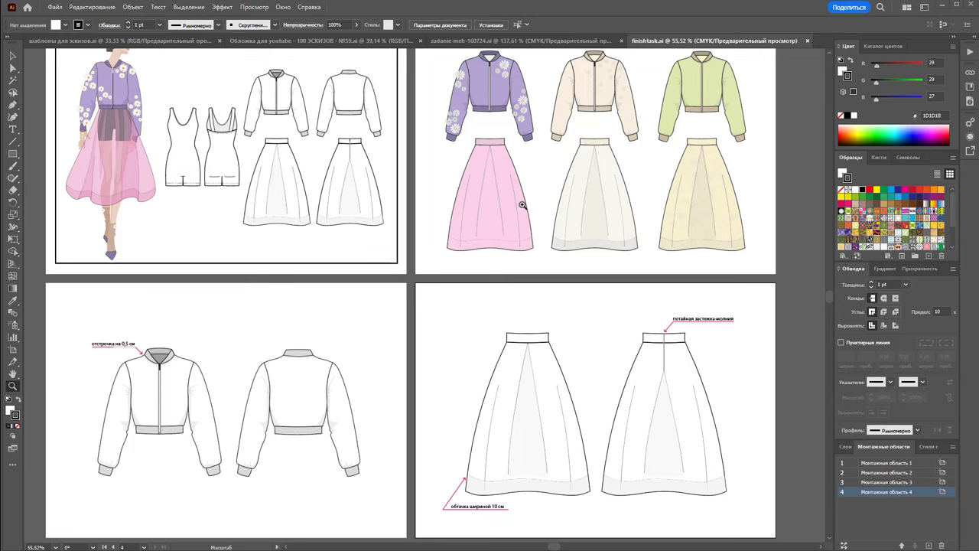
scroll(439, 205, "down", 2)
scroll(440, 205, "down", 2)
scroll(440, 205, "up", 4)
scroll(439, 205, "up", 3)
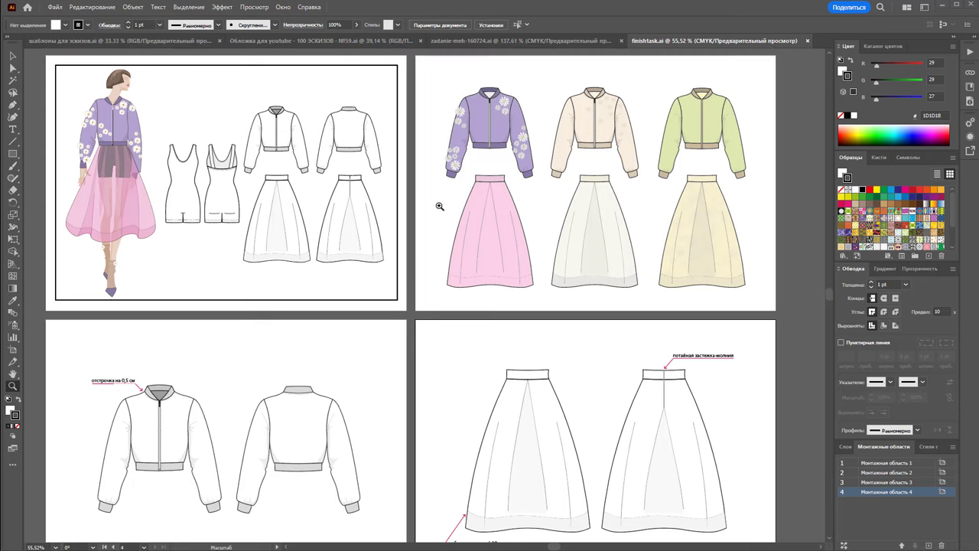
scroll(440, 206, "down", 1)
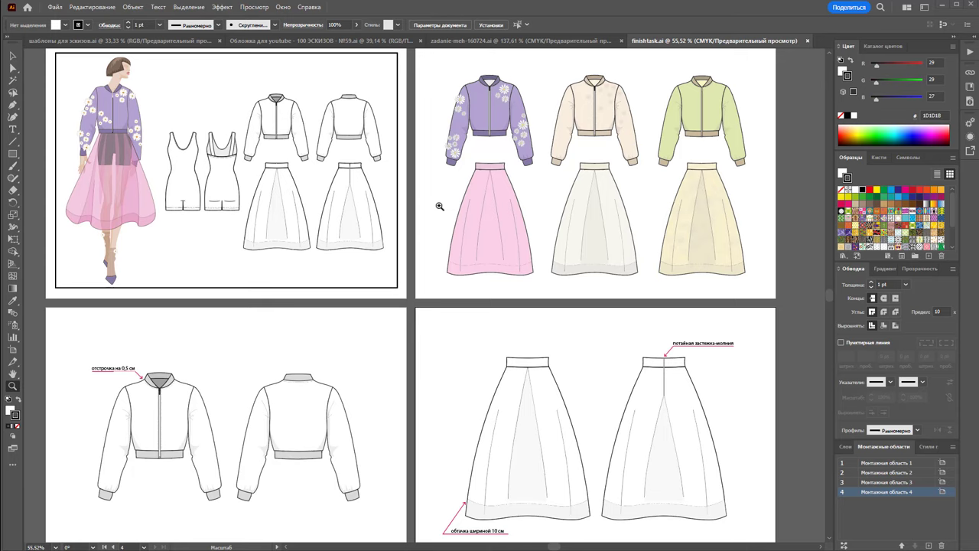
scroll(166, 418, "down", 1)
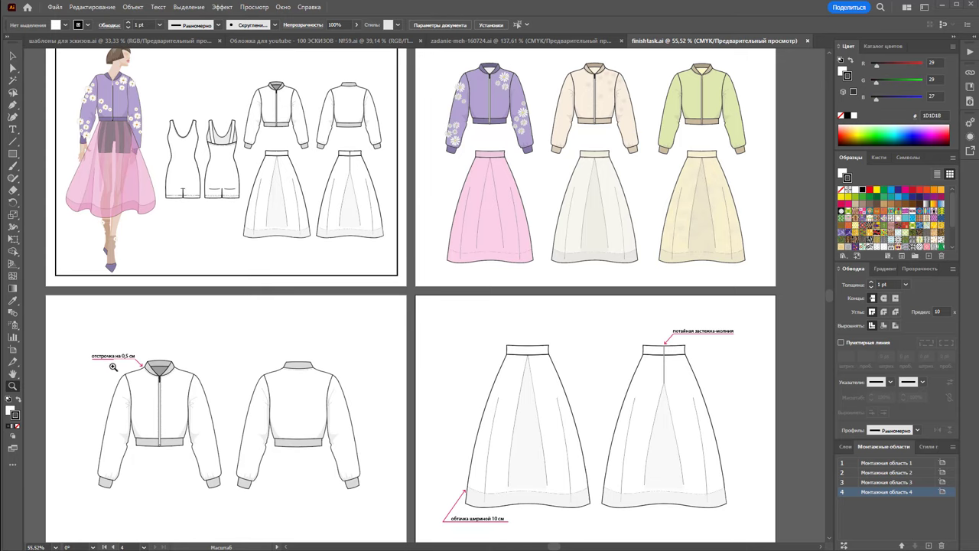
scroll(157, 390, "down", 1)
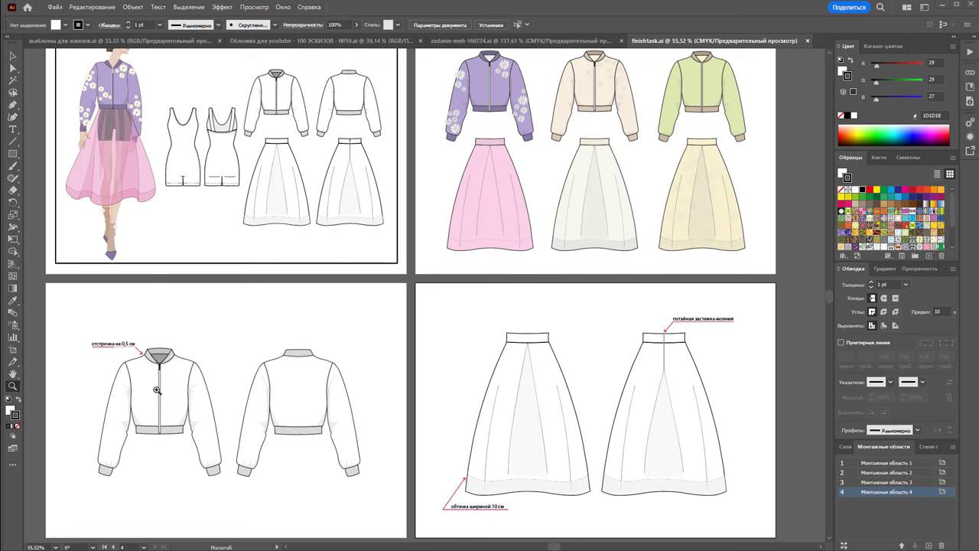
scroll(157, 390, "down", 1)
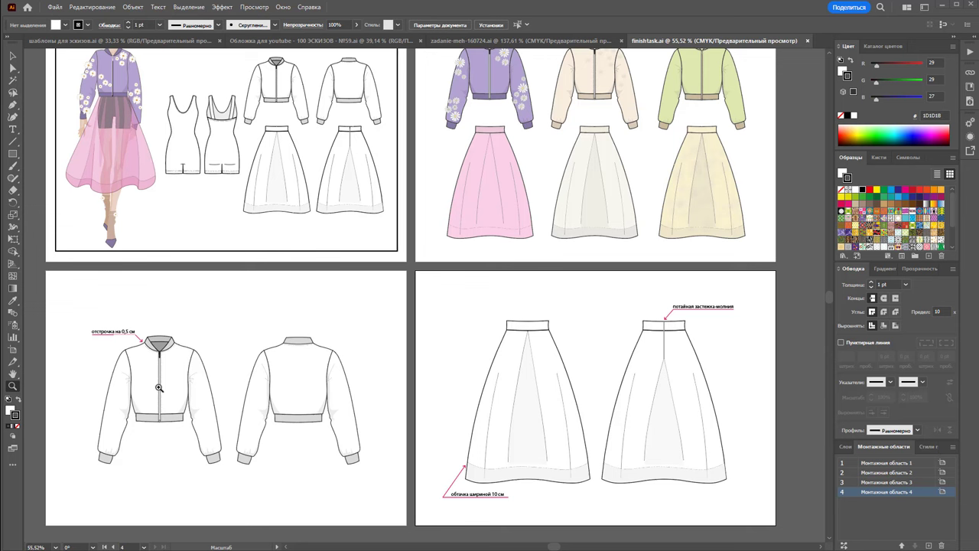
scroll(158, 388, "up", 3)
left_click_drag(524, 110, 670, 166)
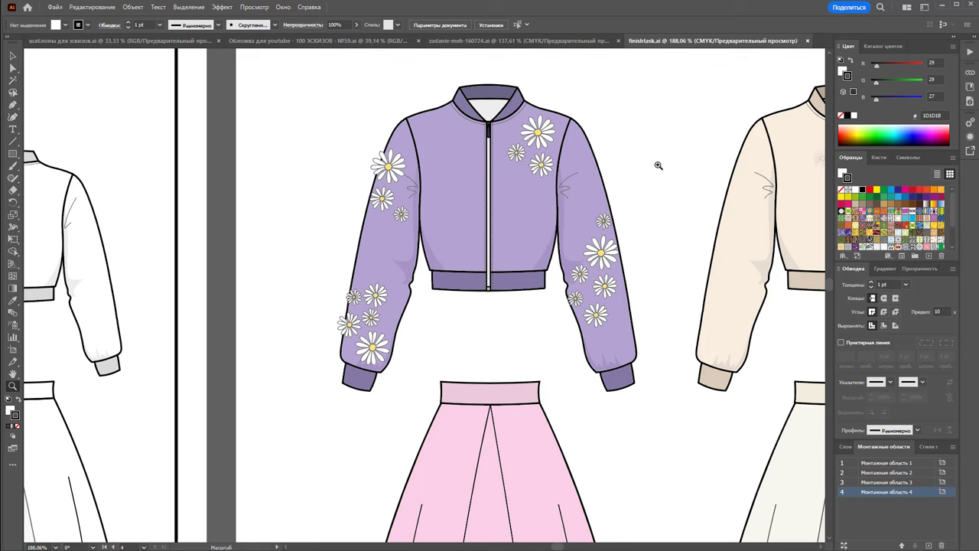
Pan across the three colourways to the green jacket, then zoom out to the whole artboard
left_click_drag(554, 545, 563, 546)
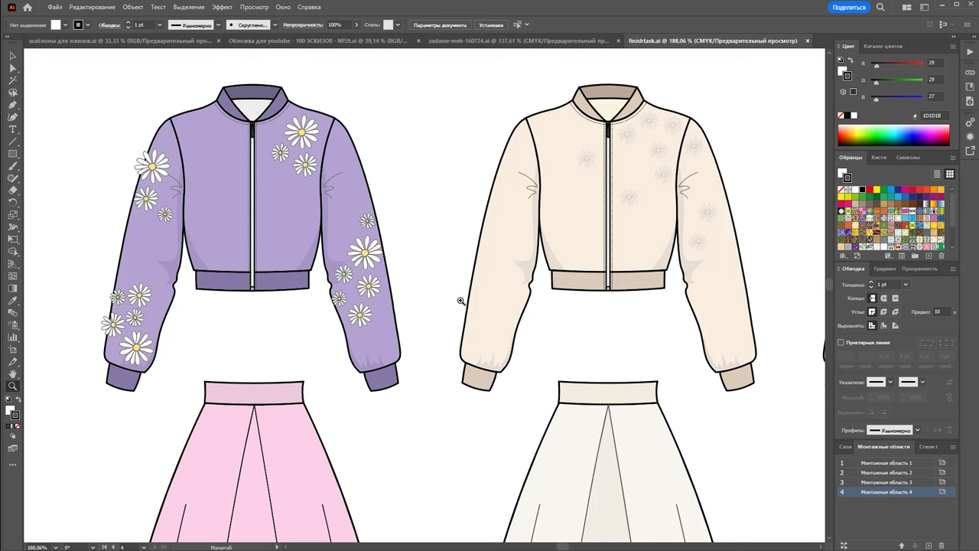
left_click(571, 546)
left_click_drag(572, 547, 566, 546)
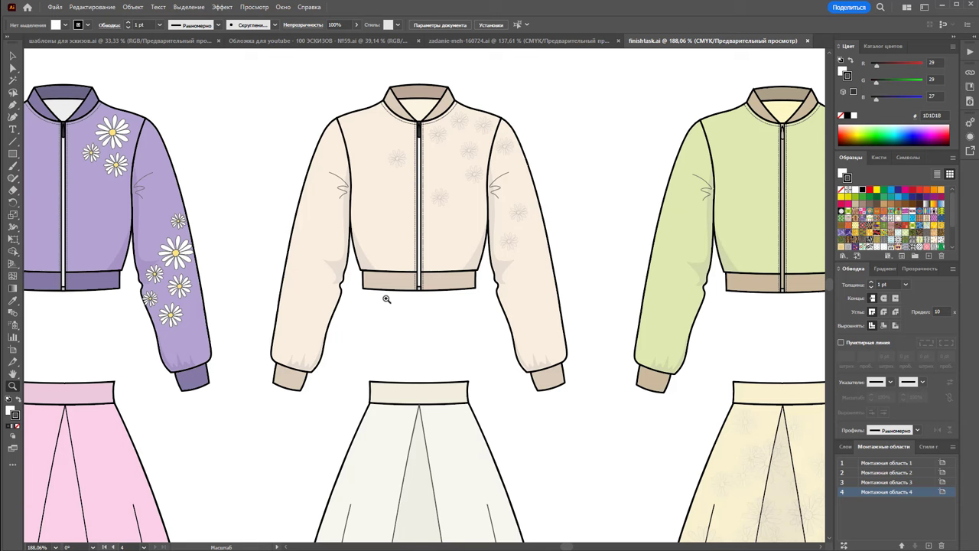
left_click_drag(450, 372, 295, 335)
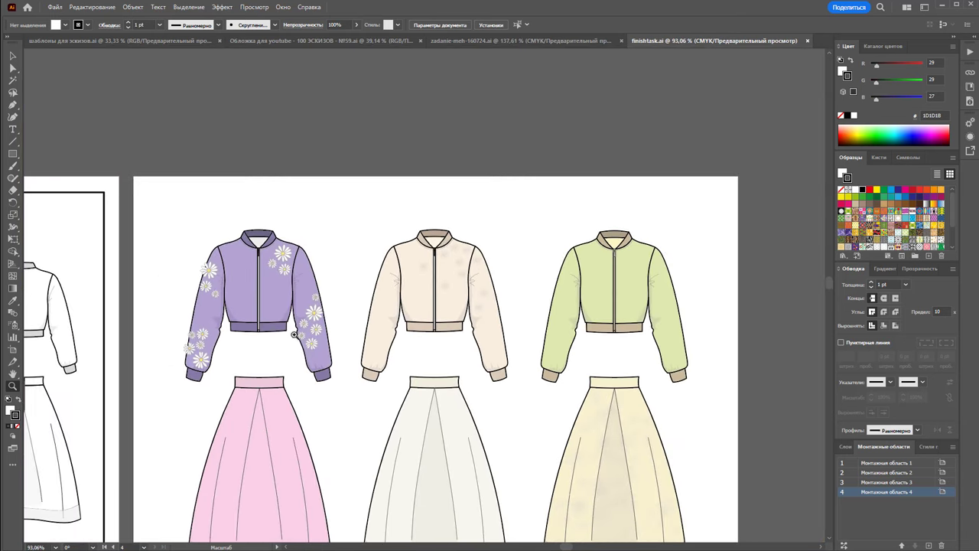
Return to the first artboard and scroll down to the front and back technical bomber flats
left_click_drag(563, 545, 543, 548)
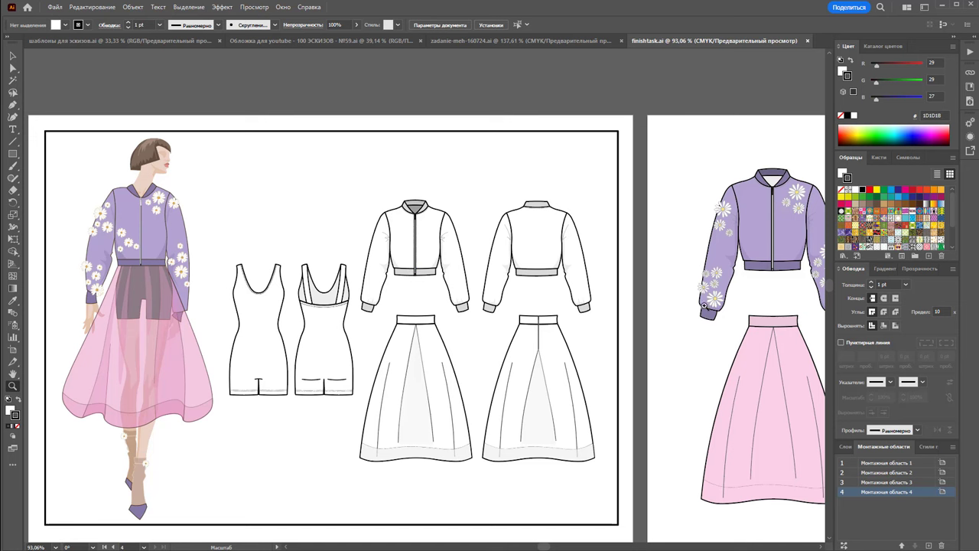
scroll(579, 306, "down", 2)
scroll(579, 310, "down", 3)
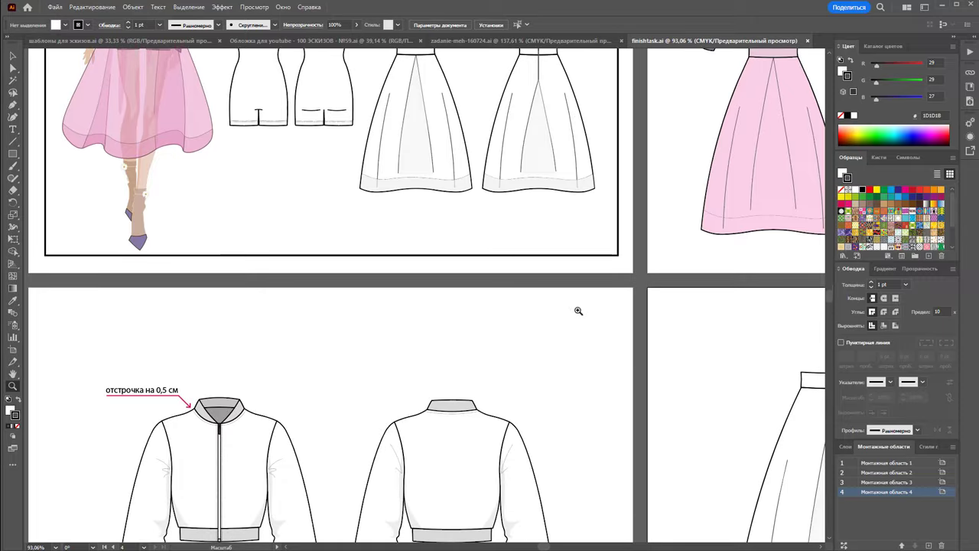
scroll(578, 311, "up", 2)
scroll(578, 310, "up", 2)
scroll(579, 311, "up", 1)
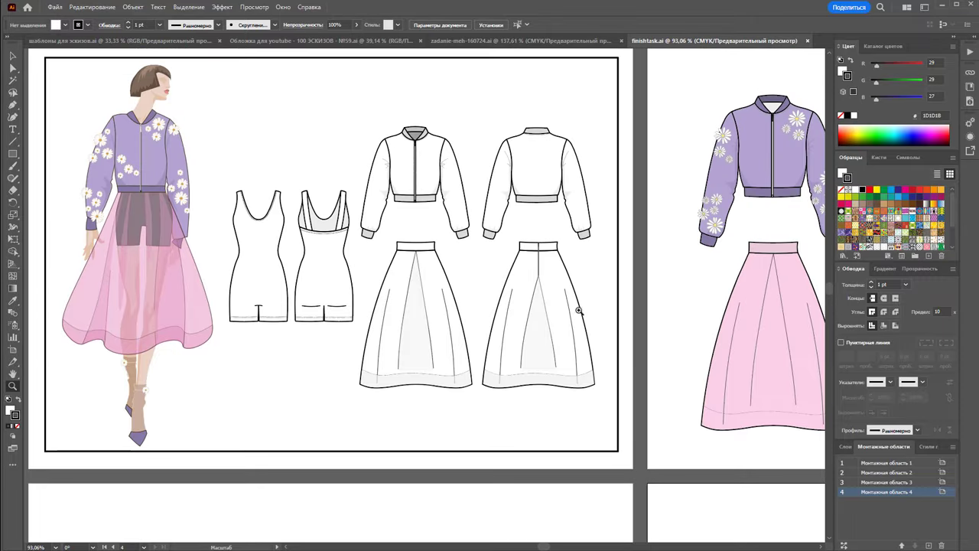
scroll(596, 313, "down", 3)
scroll(596, 313, "down", 4)
scroll(597, 315, "down", 3)
scroll(598, 314, "down", 1)
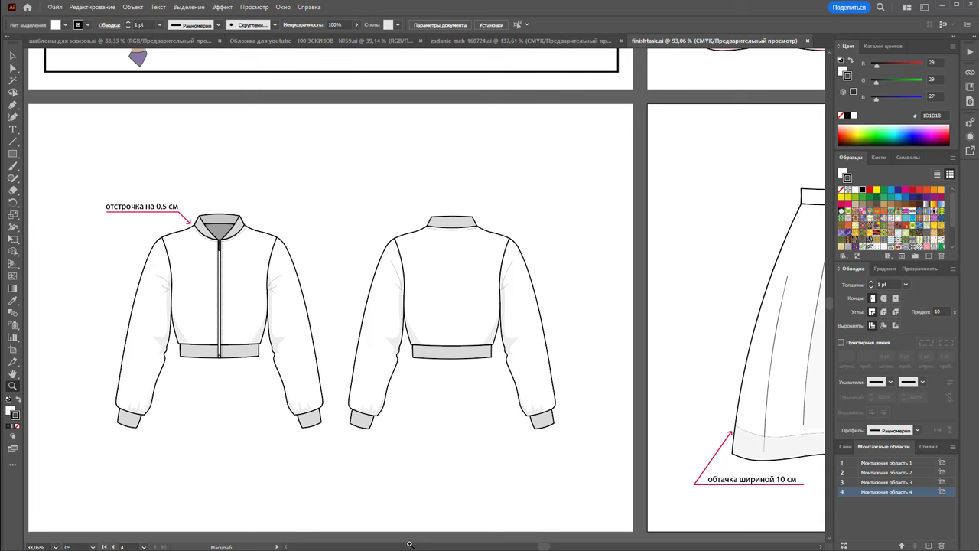
Magnify the bomber flat's zipper area, then zoom back out until all four artboards show
left_click_drag(218, 305, 389, 333)
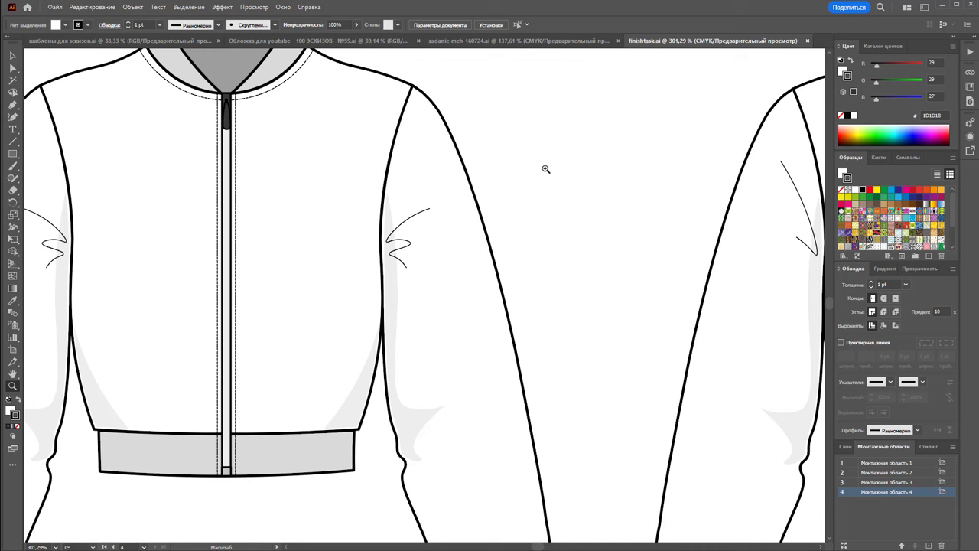
scroll(573, 295, "down", 3)
scroll(503, 262, "down", 3)
scroll(736, 357, "down", 2)
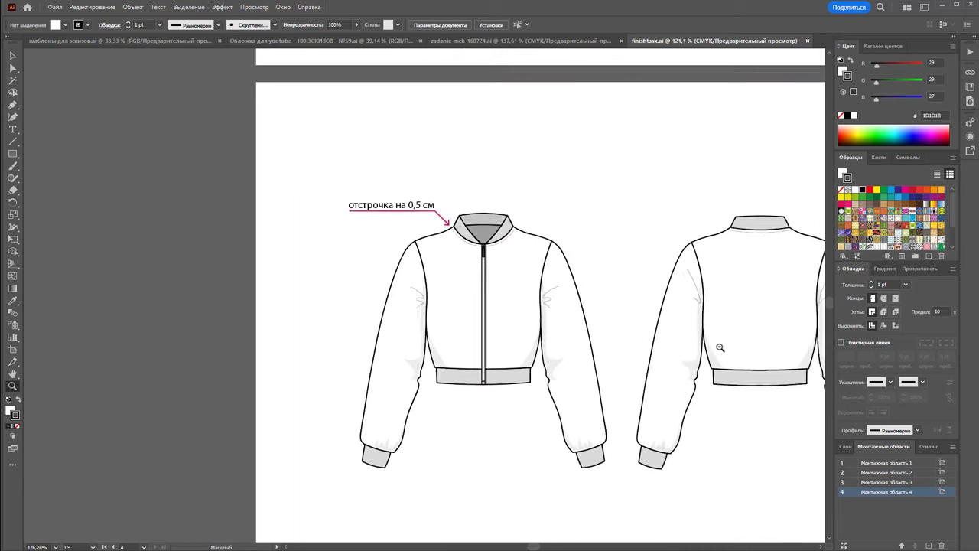
scroll(680, 319, "down", 3)
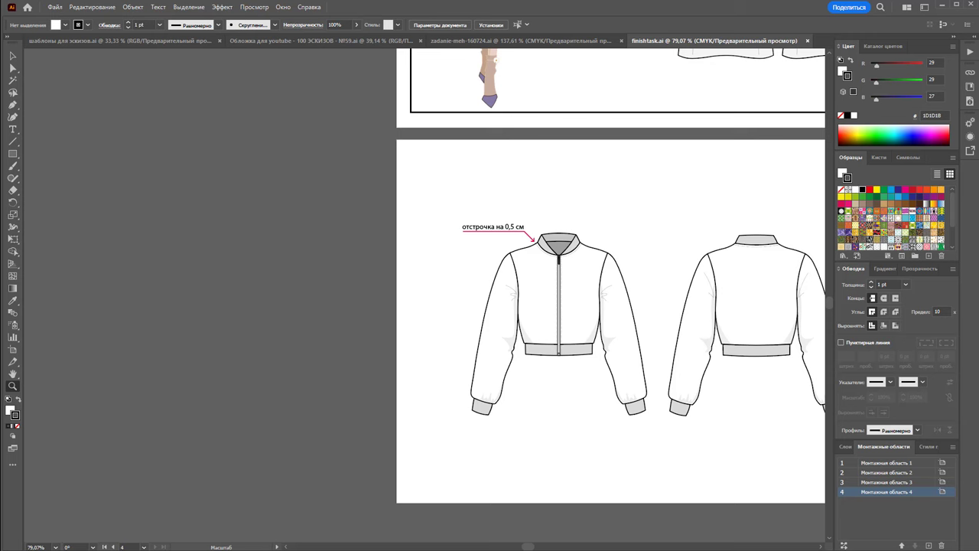
scroll(650, 459, "down", 1)
scroll(654, 449, "down", 1)
scroll(535, 383, "right", 5)
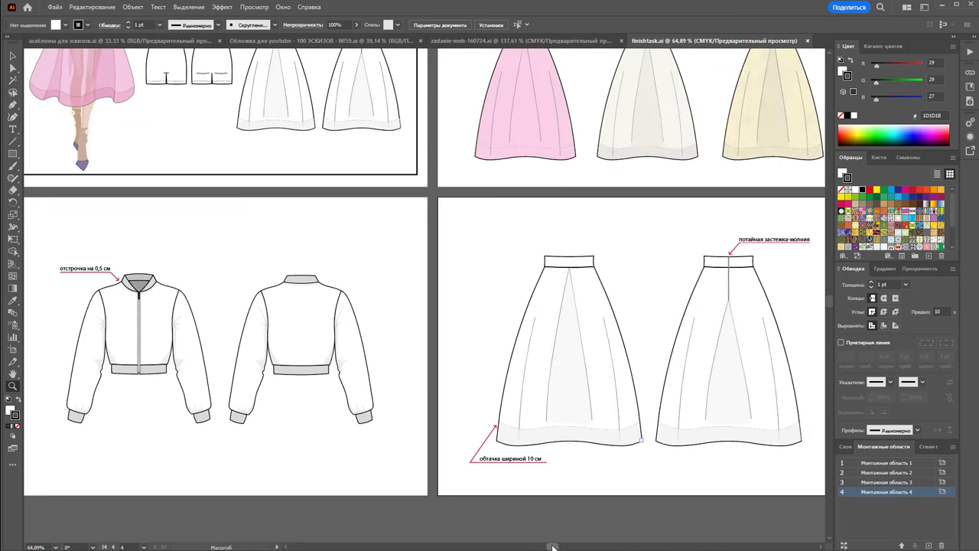
scroll(499, 369, "down", 1)
scroll(475, 359, "up", 2)
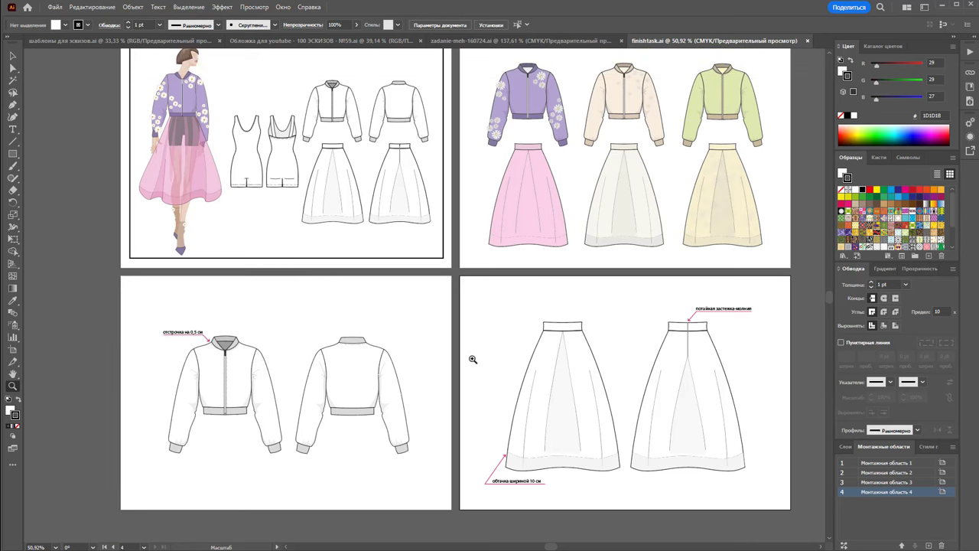
scroll(473, 358, "up", 1)
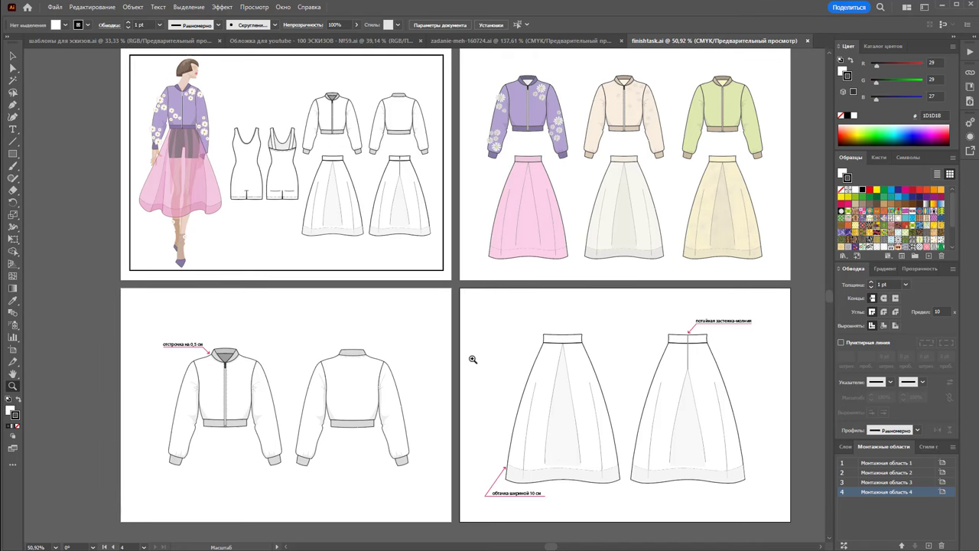